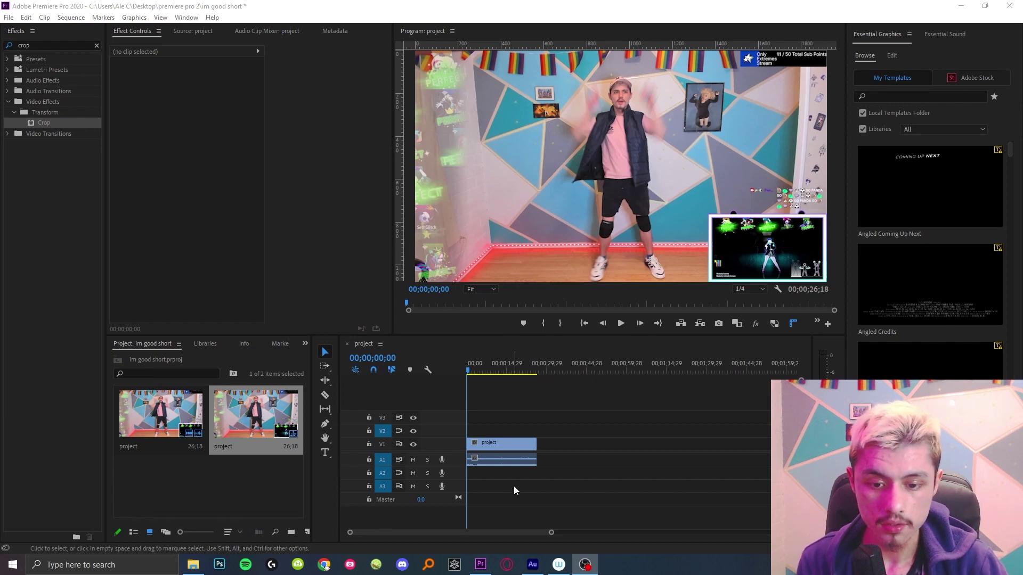
# Step: Copy the dance footage clip from V1 onto track V2
pyautogui.click(502, 447)
pyautogui.keyDown('alt'); pyautogui.moveTo(479, 442); pyautogui.dragTo(471, 429); pyautogui.keyUp('alt')
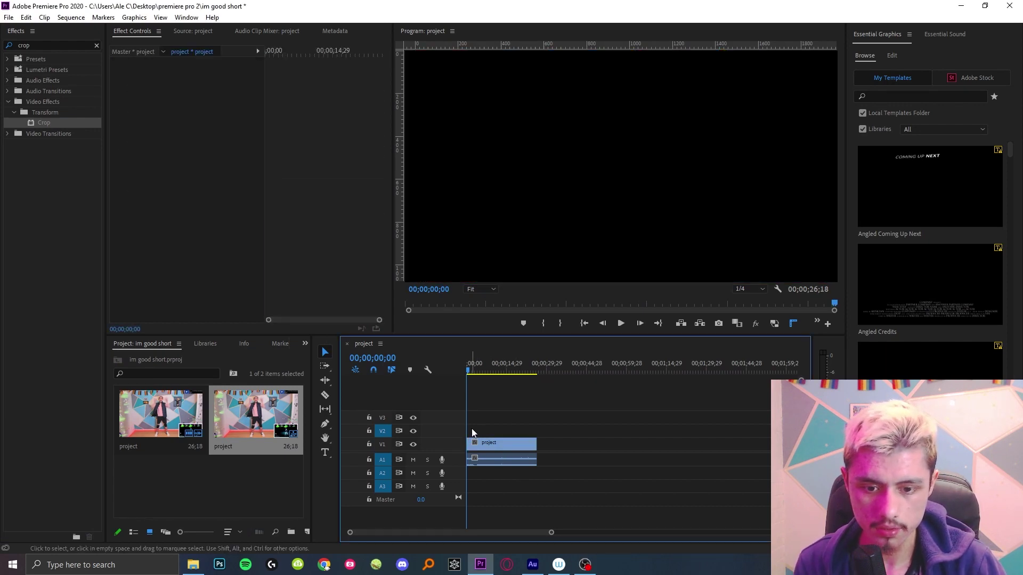
pyautogui.press('space')
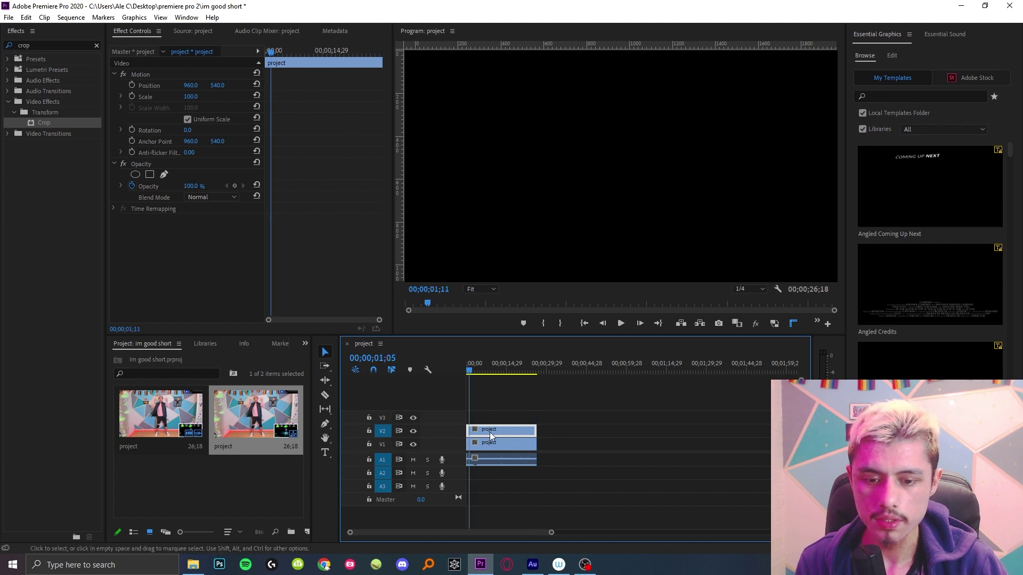
# Step: Apply Crop to the V2 copy, cropping Left 71.9% and Top 72.2% to the gameplay inset
pyautogui.click(472, 372)
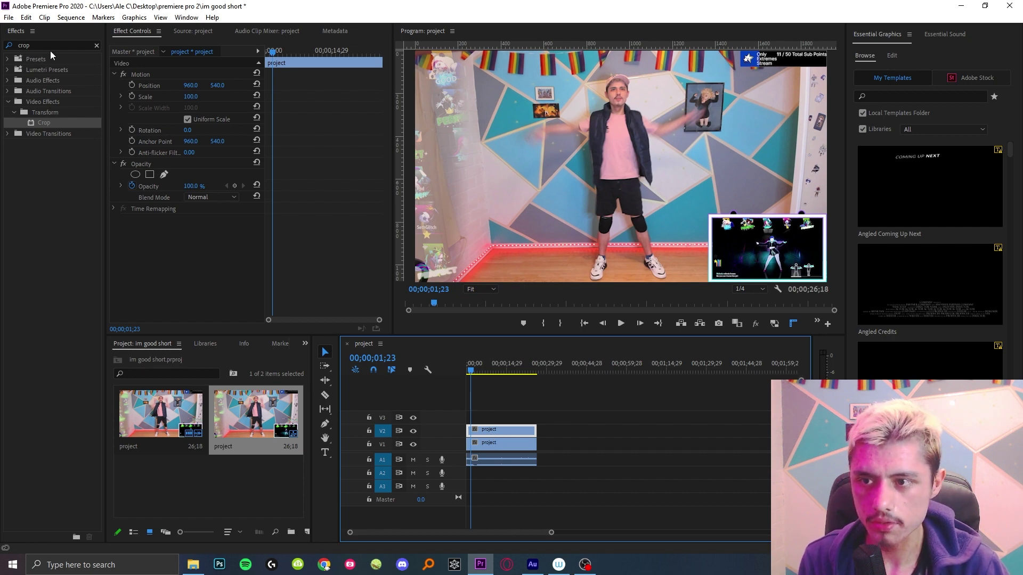
pyautogui.moveTo(44, 123); pyautogui.dragTo(510, 431)
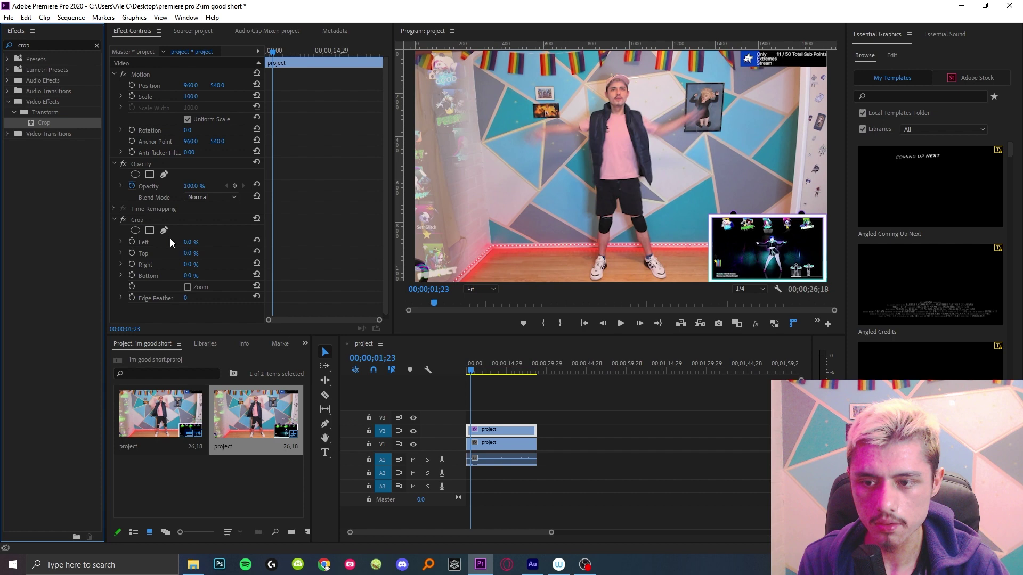
pyautogui.moveTo(414, 55); pyautogui.dragTo(711, 217)
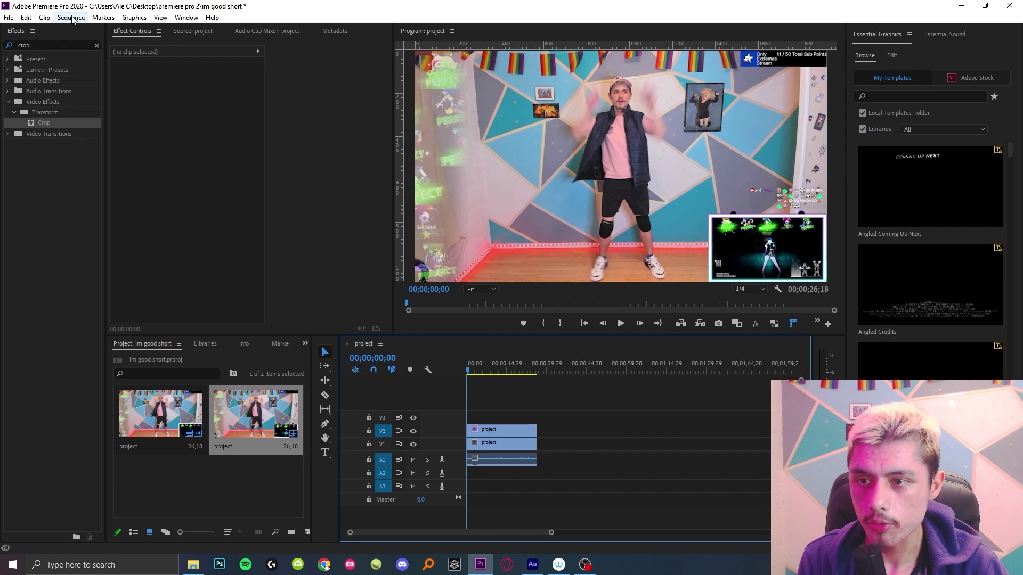
# Step: In Sequence Settings, set the frame width to 1080
pyautogui.click(71, 18)
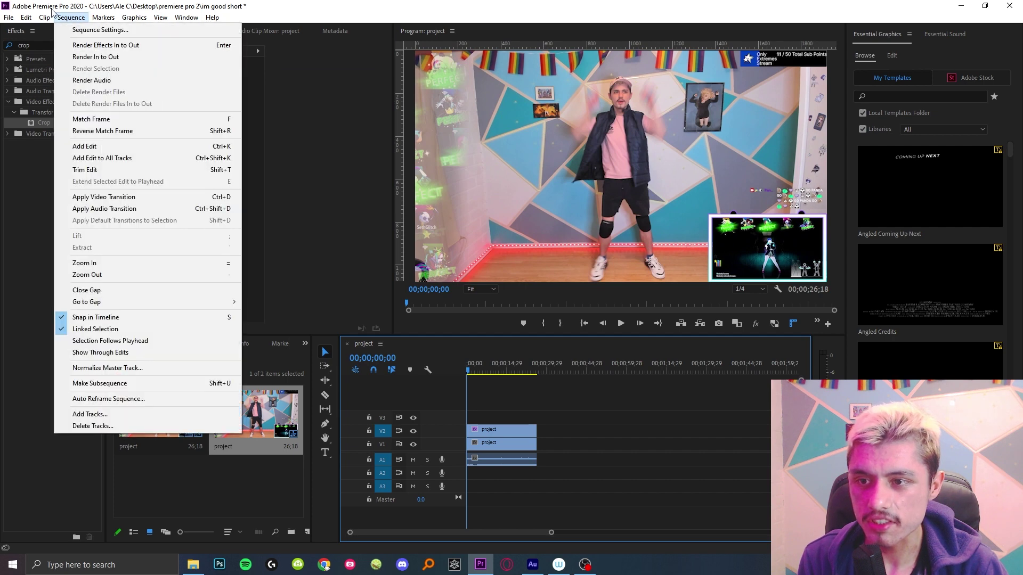
pyautogui.click(72, 17)
pyautogui.click(71, 17)
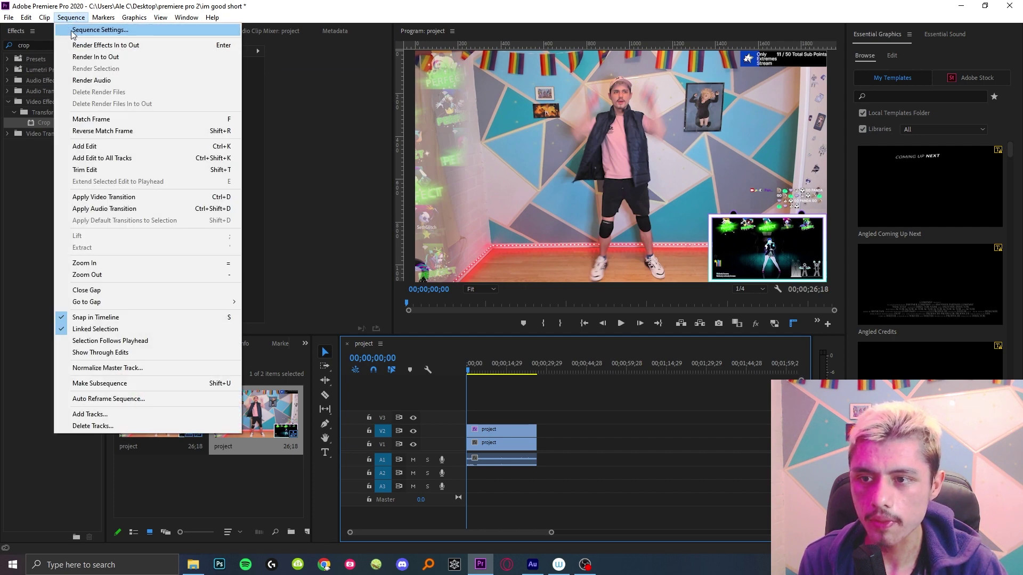
pyautogui.click(75, 33)
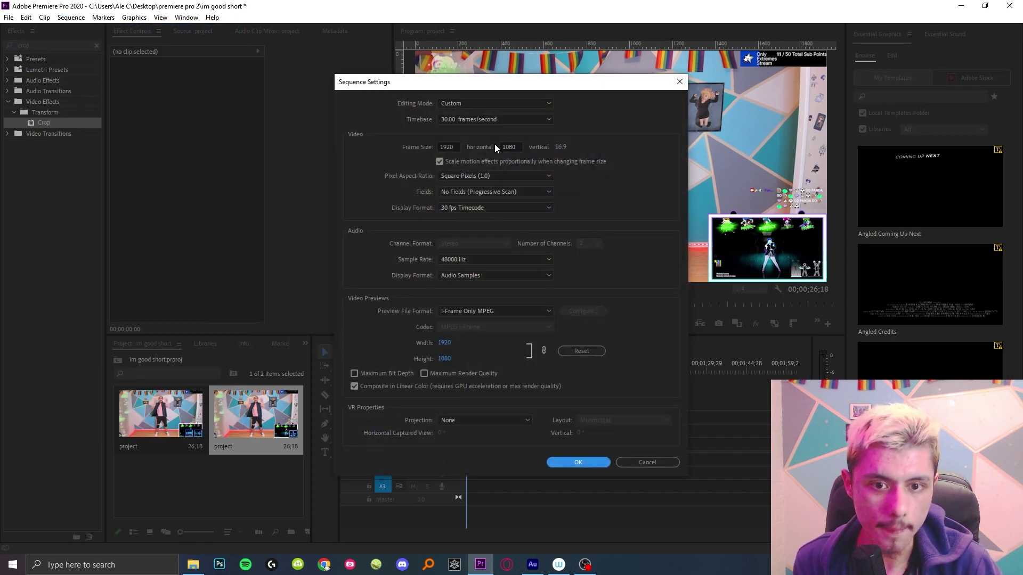
pyautogui.click(506, 150)
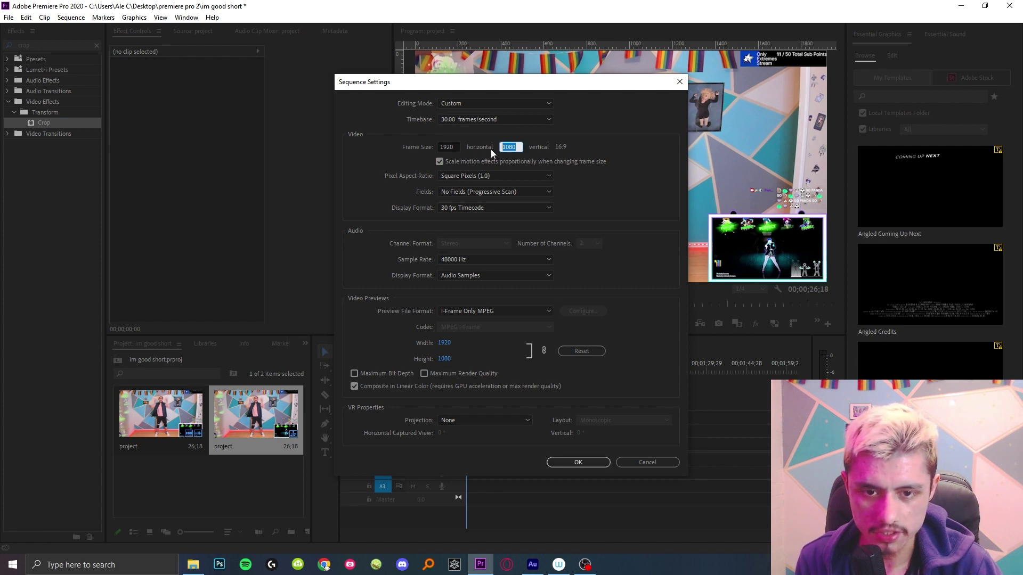
pyautogui.click(459, 147)
pyautogui.write('1080')
# Step: Set the frame height to 1920 and apply it, accepting deletion of existing previews
pyautogui.click(521, 147)
pyautogui.write('1902')
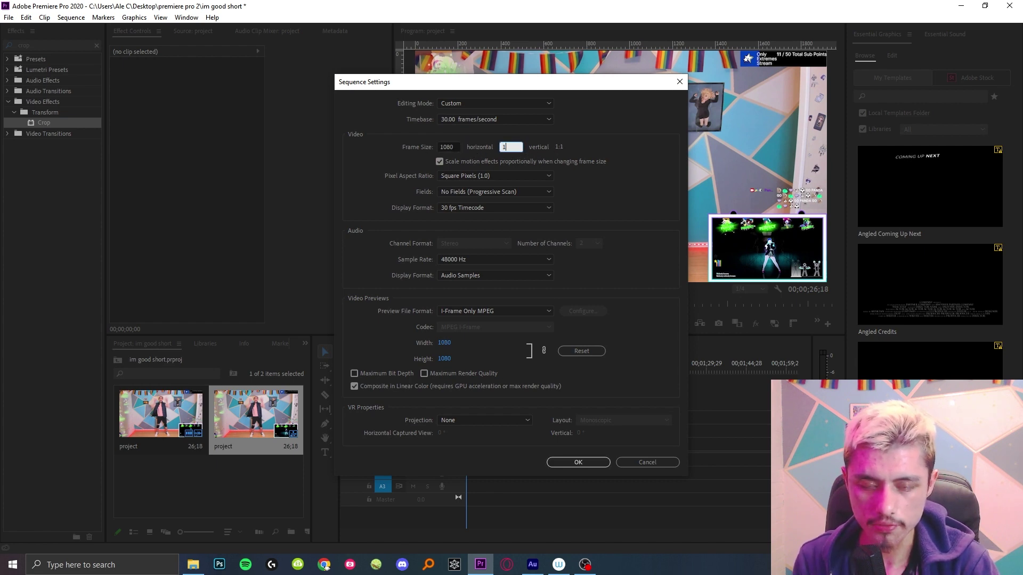
pyautogui.press('BackSpace')
pyautogui.press('BackSpace')
pyautogui.write('20')
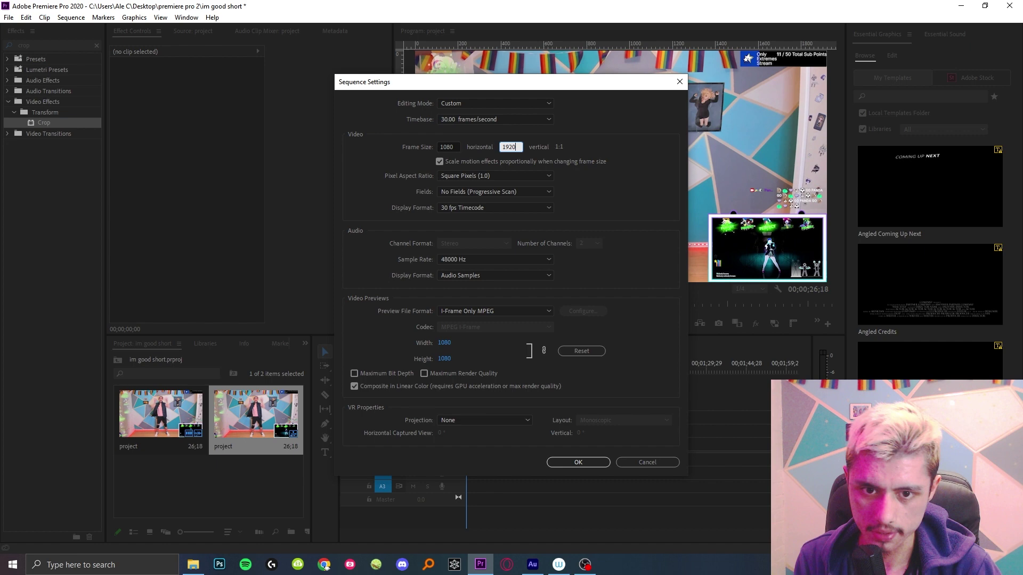
pyautogui.click(475, 146)
pyautogui.press('Return')
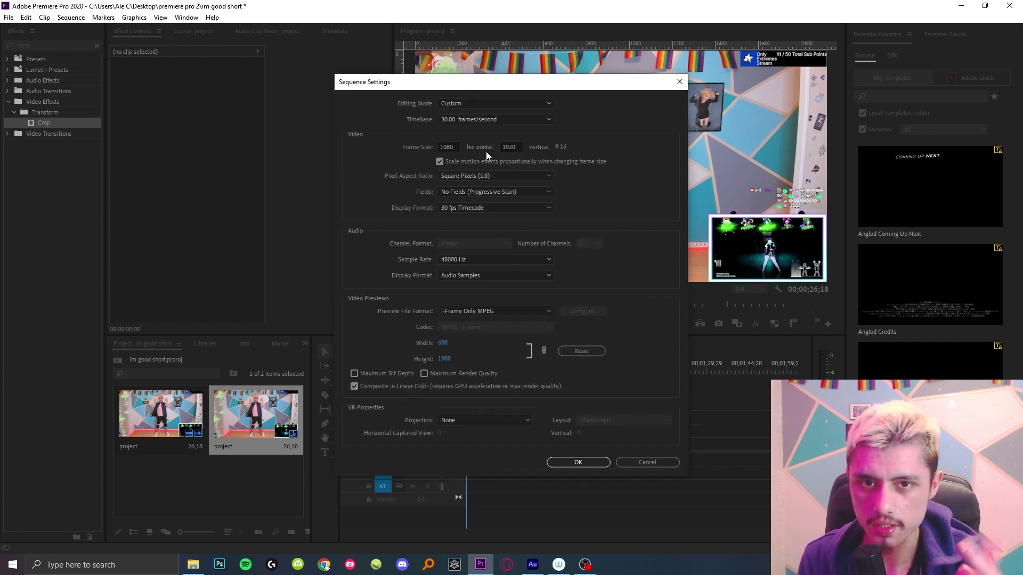
pyautogui.doubleClick(519, 147)
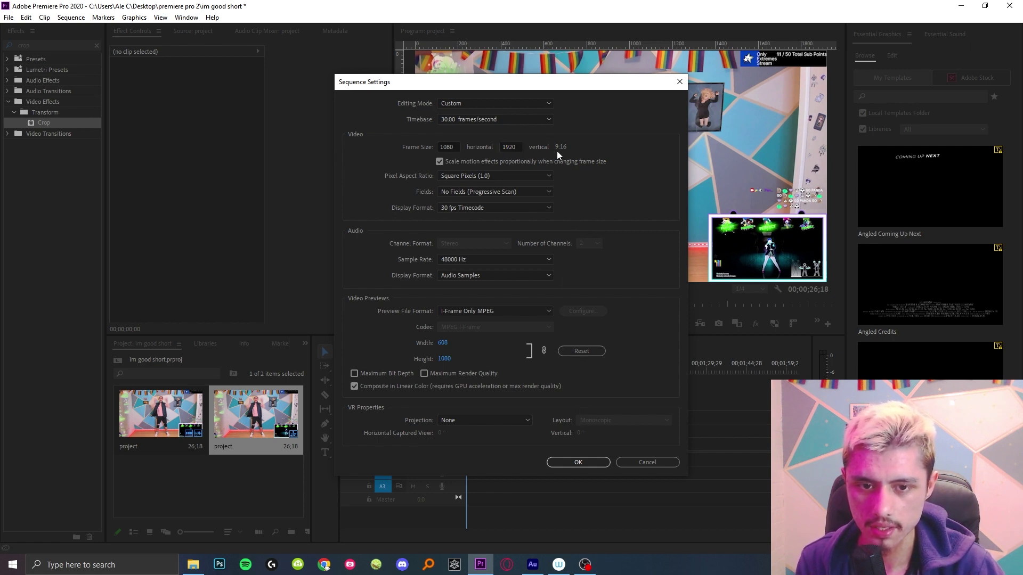
pyautogui.click(584, 462)
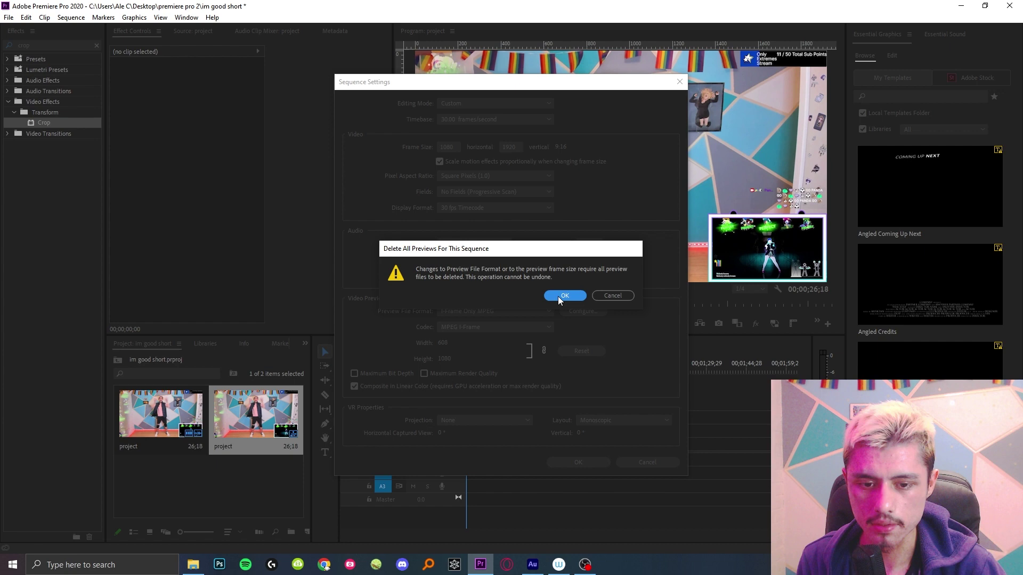
pyautogui.click(558, 296)
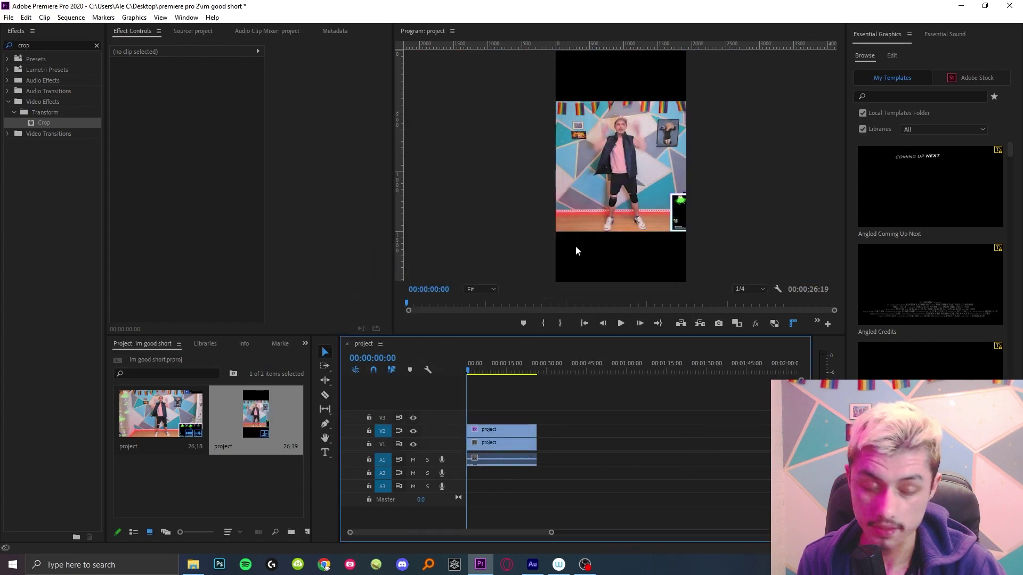
# Step: Select the full dance footage clip on V1 to adjust its Position and Scale
pyautogui.click(498, 444)
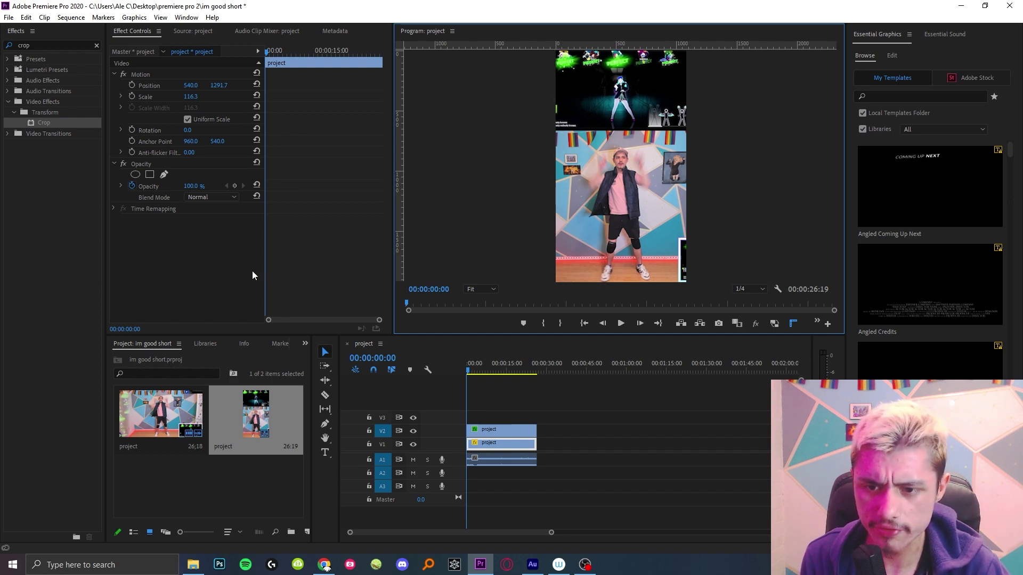
# Step: Enable Position and Scale keyframing and zoom the keyframe ruler to five seconds in a wider panel
pyautogui.moveTo(266, 260); pyautogui.dragTo(248, 261)
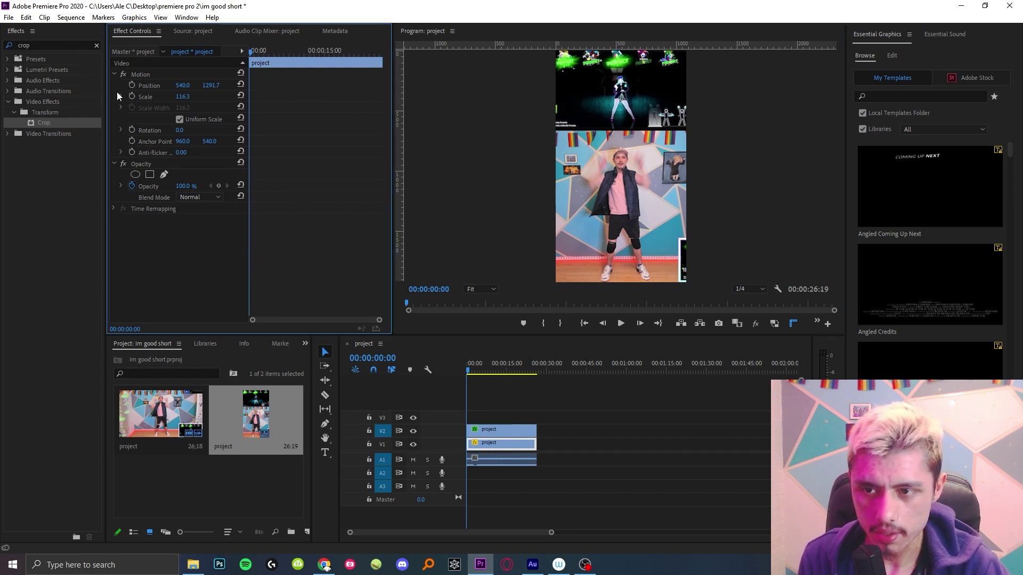
pyautogui.click(132, 85)
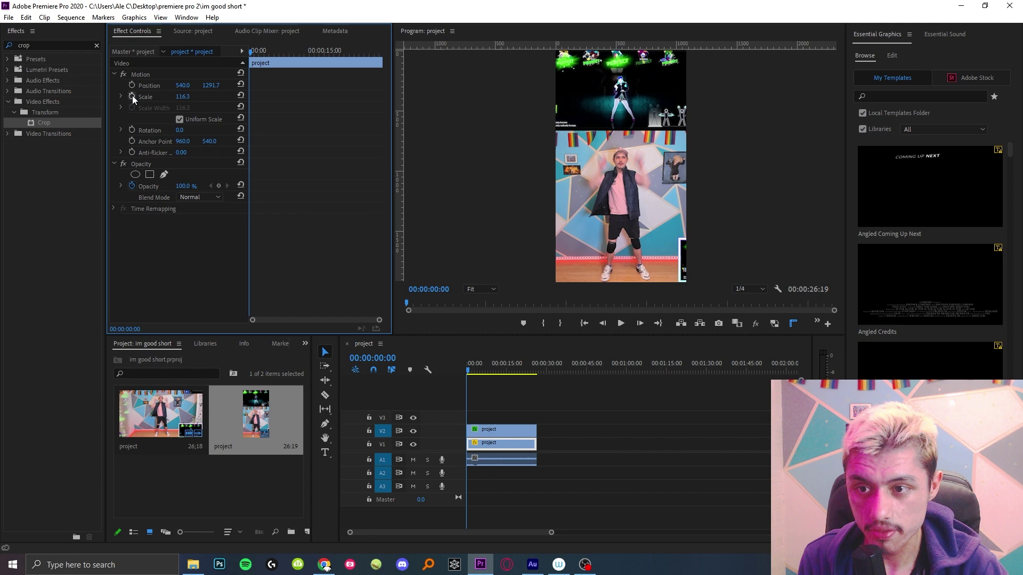
pyautogui.click(132, 96)
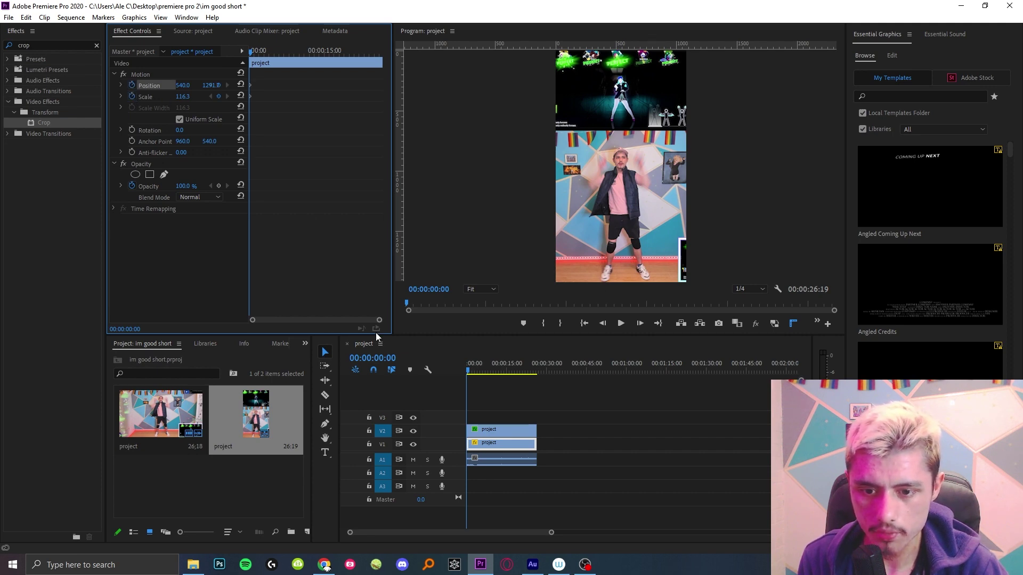
pyautogui.moveTo(379, 320); pyautogui.dragTo(328, 320)
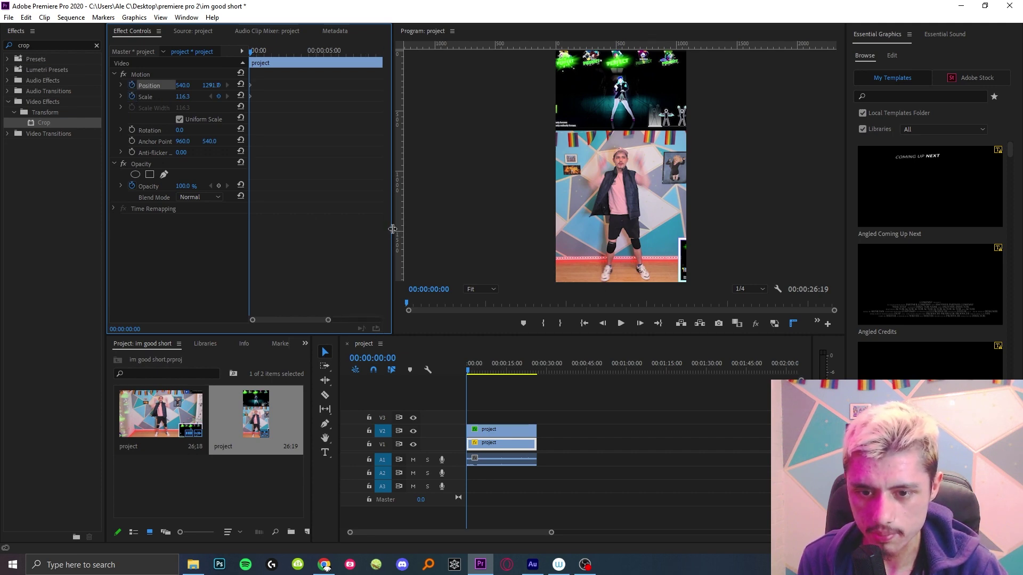
pyautogui.moveTo(391, 229); pyautogui.dragTo(476, 240)
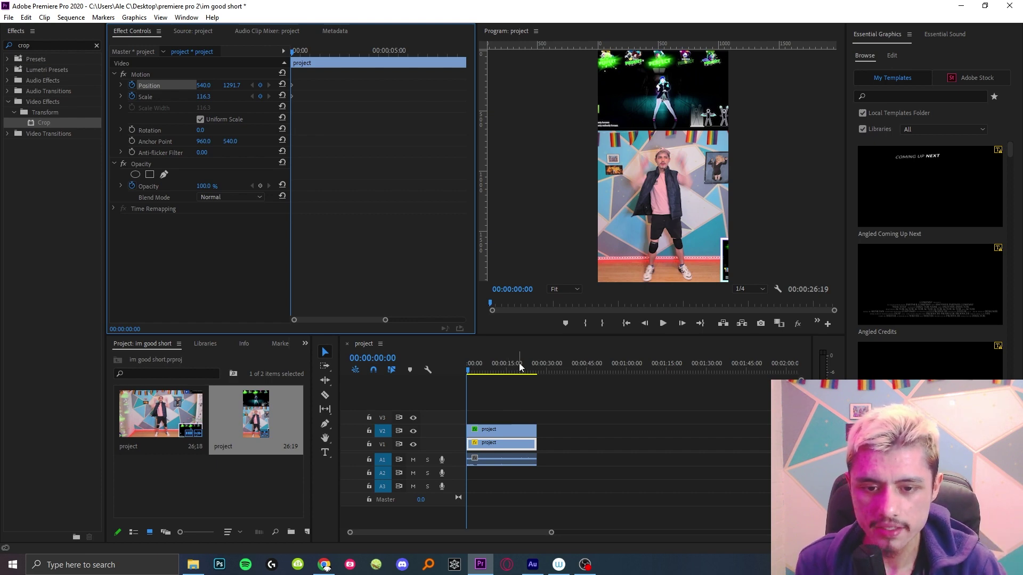
pyautogui.moveTo(617, 237)
pyautogui.mouseDown()
pyautogui.moveTo(672, 246)
pyautogui.moveTo(666, 237)
pyautogui.moveTo(633, 242)
pyautogui.mouseUp()
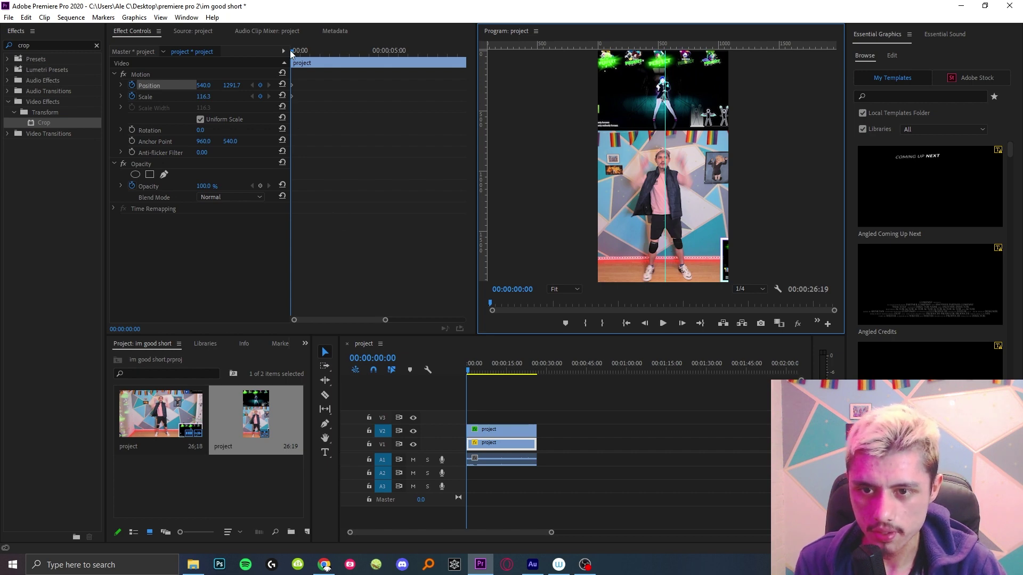
# Step: Preview the dance, stopping at 00:00:06:06, then step back to about 00:00:05:17
pyautogui.click(291, 52)
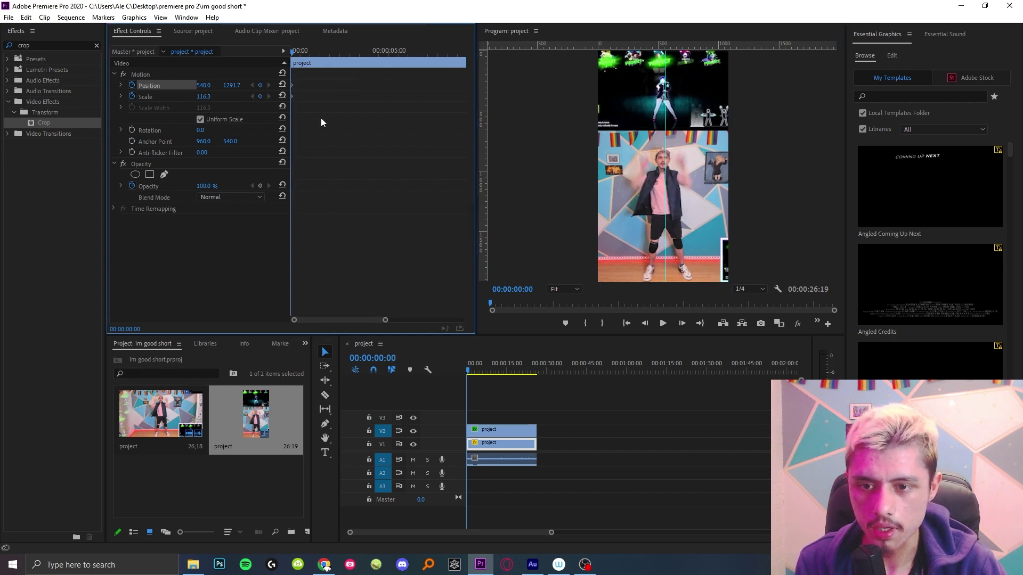
pyautogui.press('space')
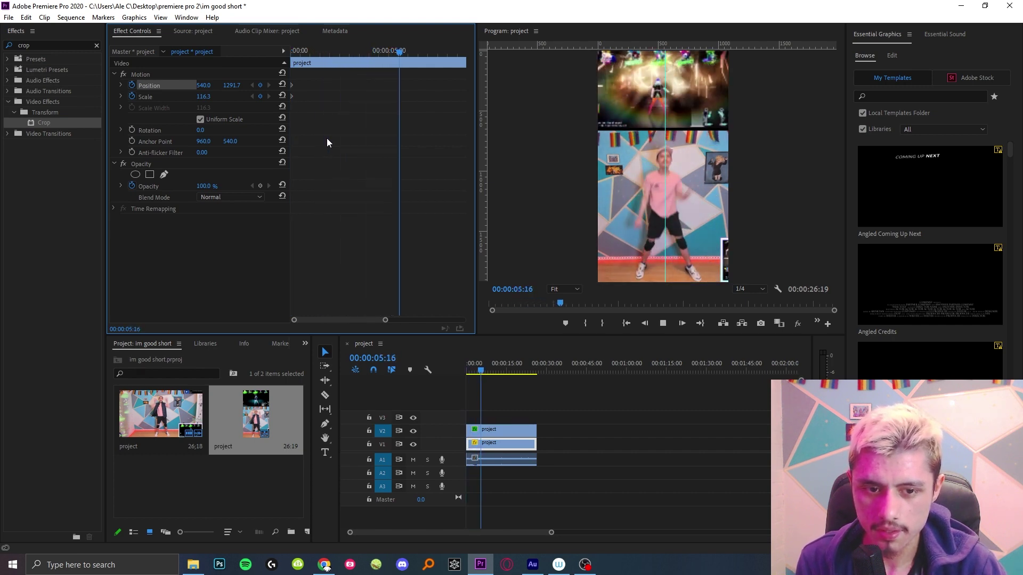
pyautogui.press('space')
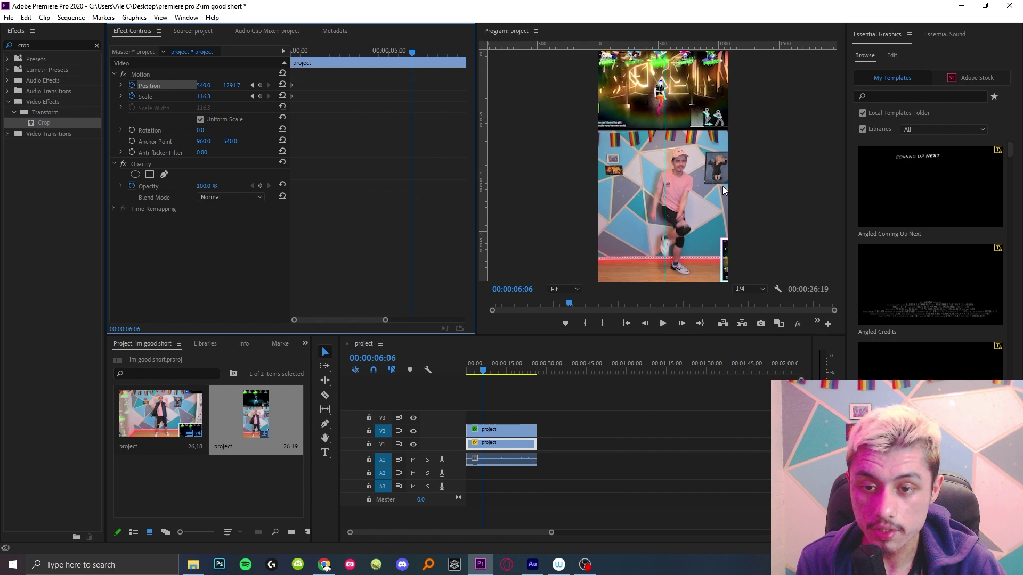
pyautogui.moveTo(409, 54)
pyautogui.mouseDown()
pyautogui.moveTo(393, 54)
pyautogui.moveTo(407, 53)
pyautogui.mouseUp()
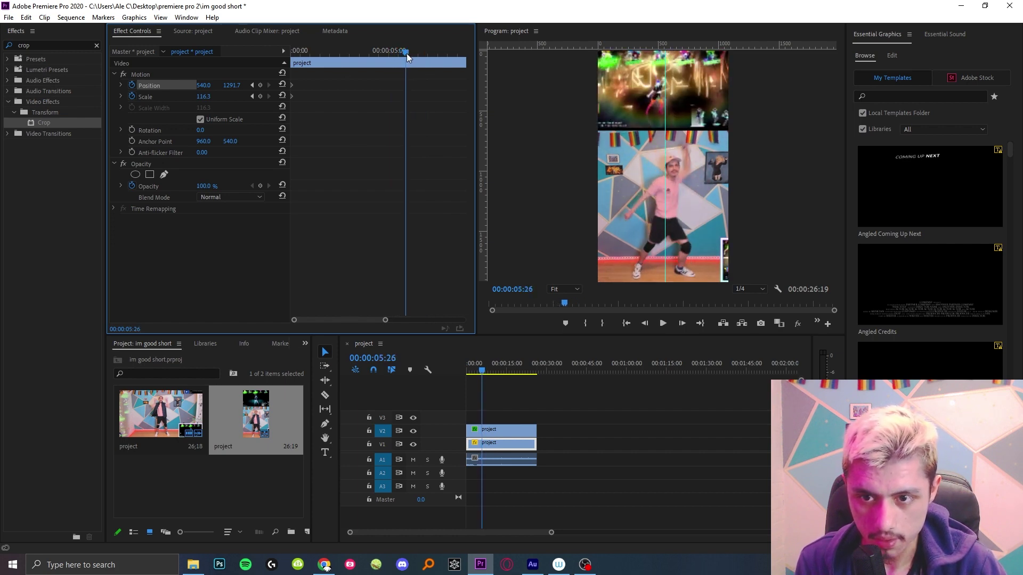
# Step: Keyframe Position and Scale, then later drag the camera clip left to Position X 271.1
pyautogui.click(260, 96)
pyautogui.click(260, 86)
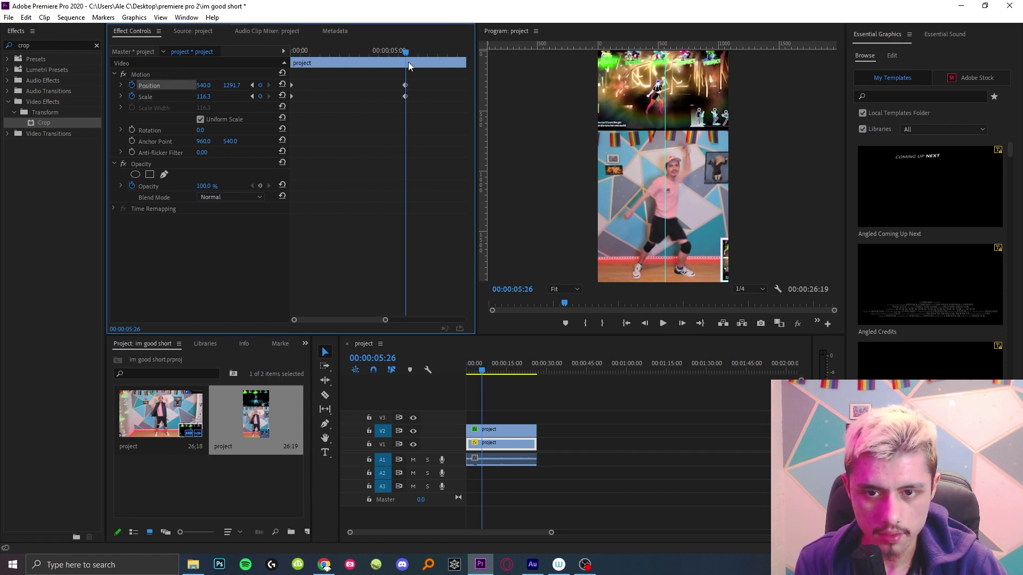
pyautogui.moveTo(405, 53); pyautogui.dragTo(433, 49)
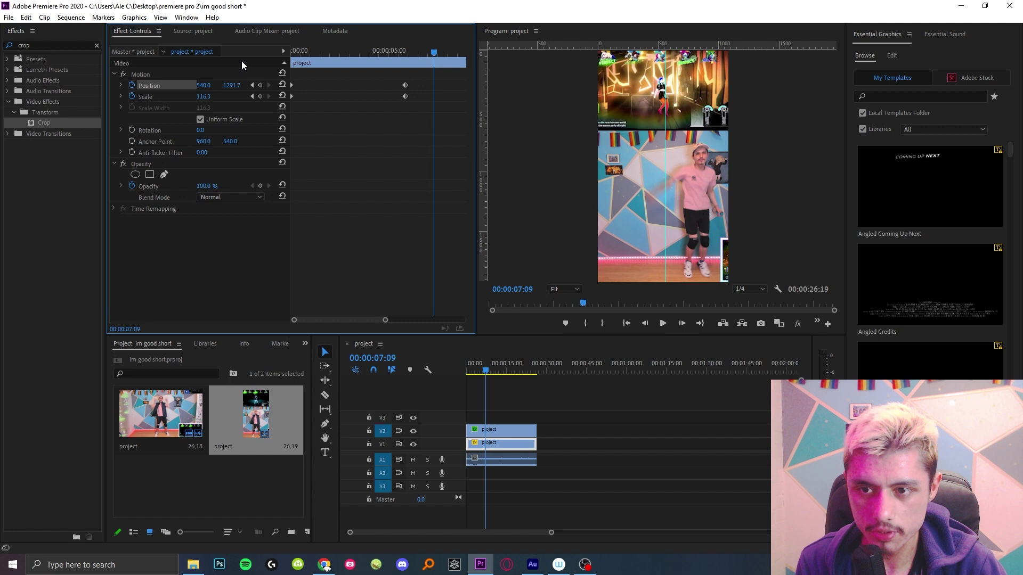
pyautogui.click(181, 89)
pyautogui.moveTo(621, 181); pyautogui.dragTo(589, 180)
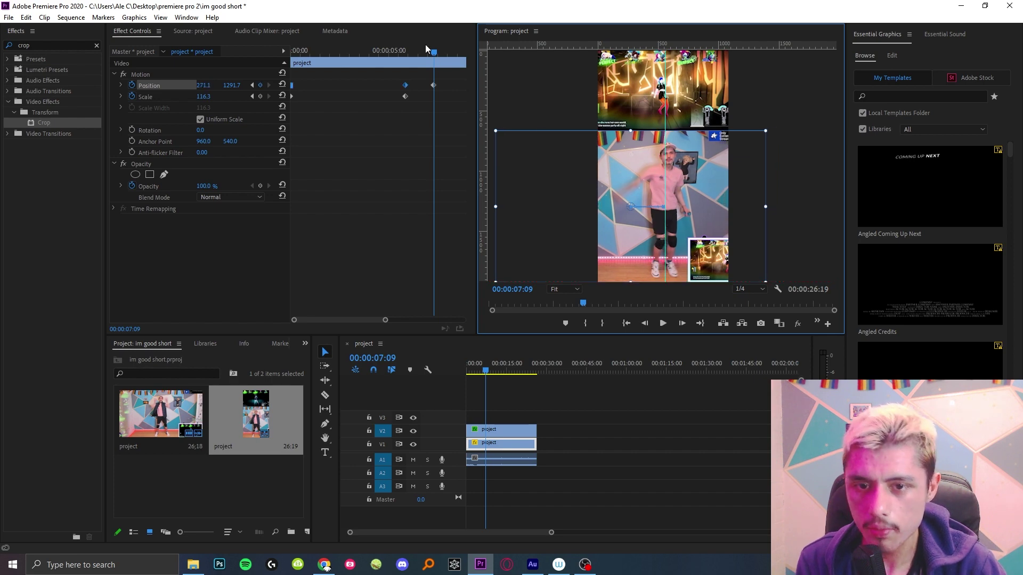
# Step: Scrub and play back the slide between keyframes, returning to about 00:00:05:18
pyautogui.moveTo(416, 56); pyautogui.dragTo(441, 108)
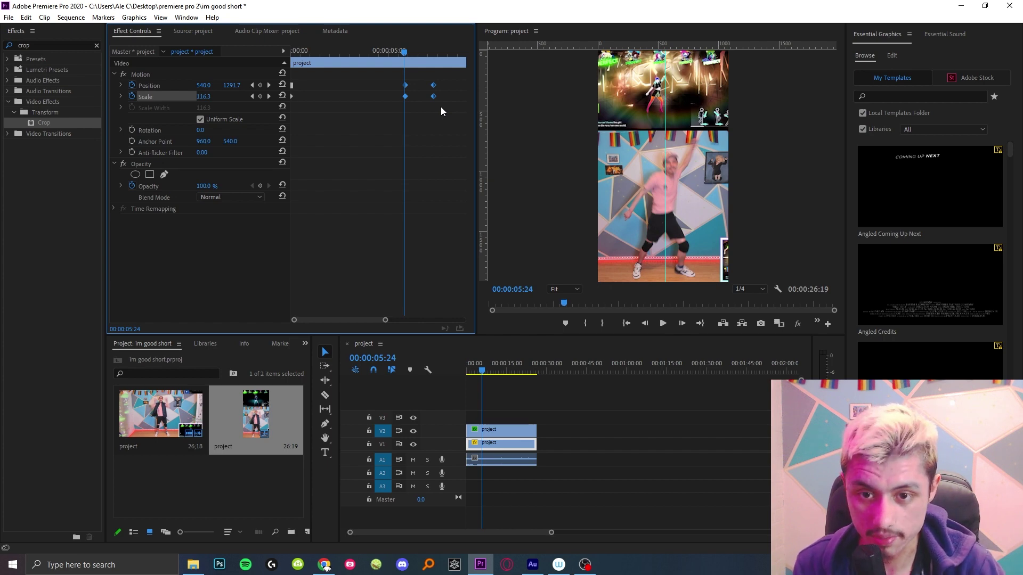
pyautogui.click(403, 52)
pyautogui.moveTo(404, 51); pyautogui.dragTo(425, 101)
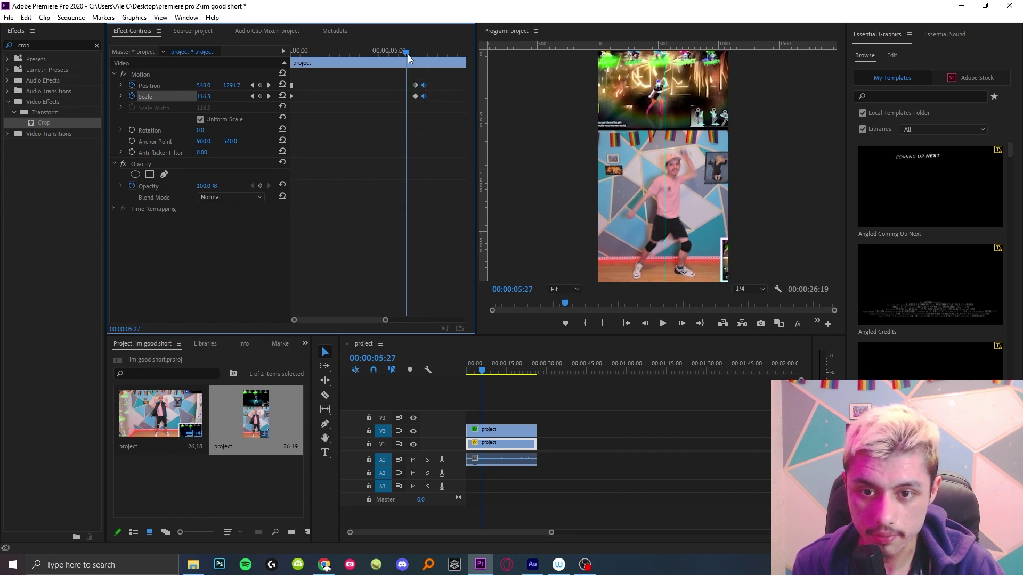
pyautogui.press('space')
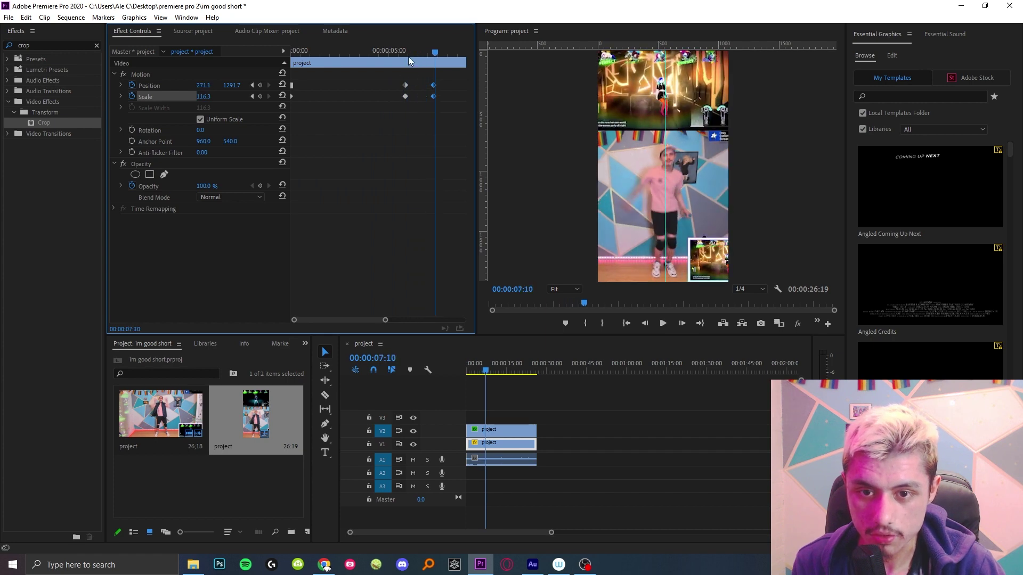
pyautogui.moveTo(408, 53); pyautogui.dragTo(401, 52)
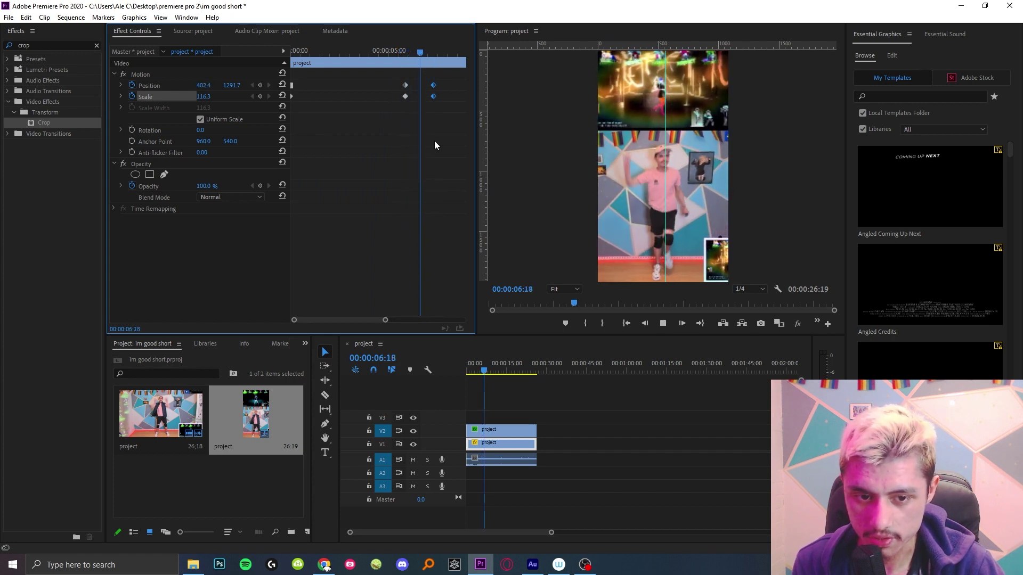
# Step: Stop playback, select the V1 camera clip, widen its keyframe area and scrub to 00:00:05:14
pyautogui.press('space')
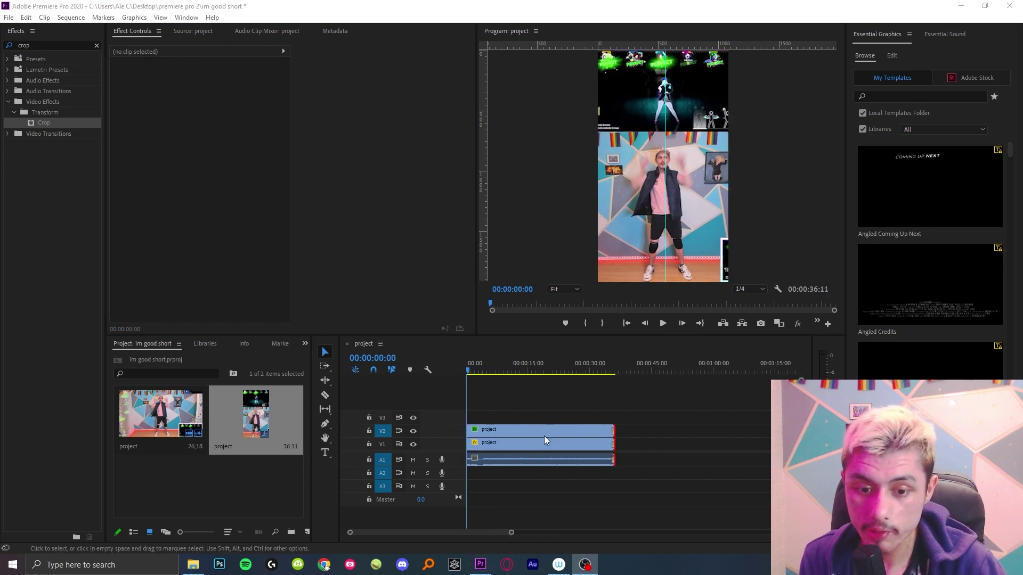
pyautogui.click(532, 441)
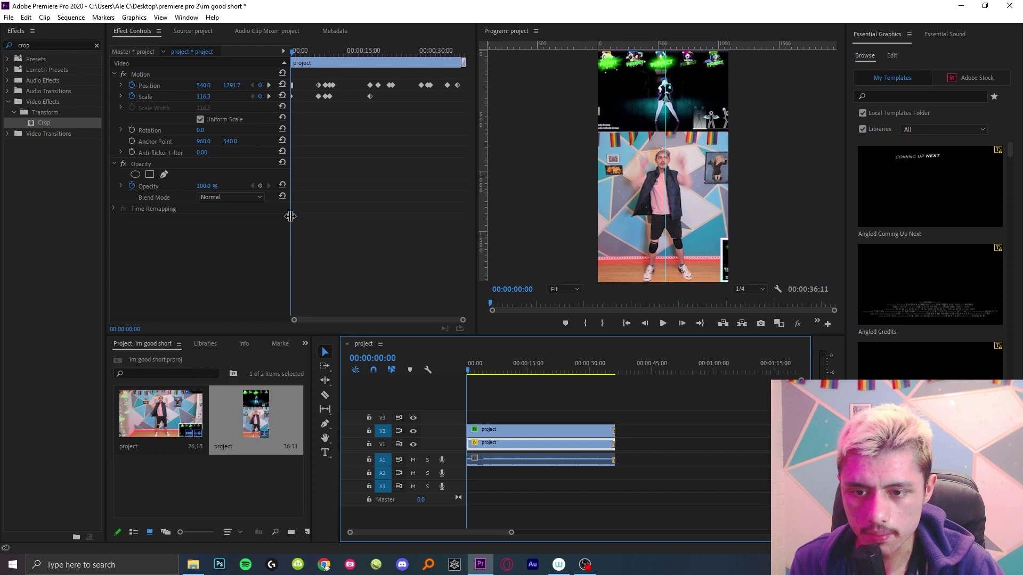
pyautogui.moveTo(289, 216); pyautogui.dragTo(254, 216)
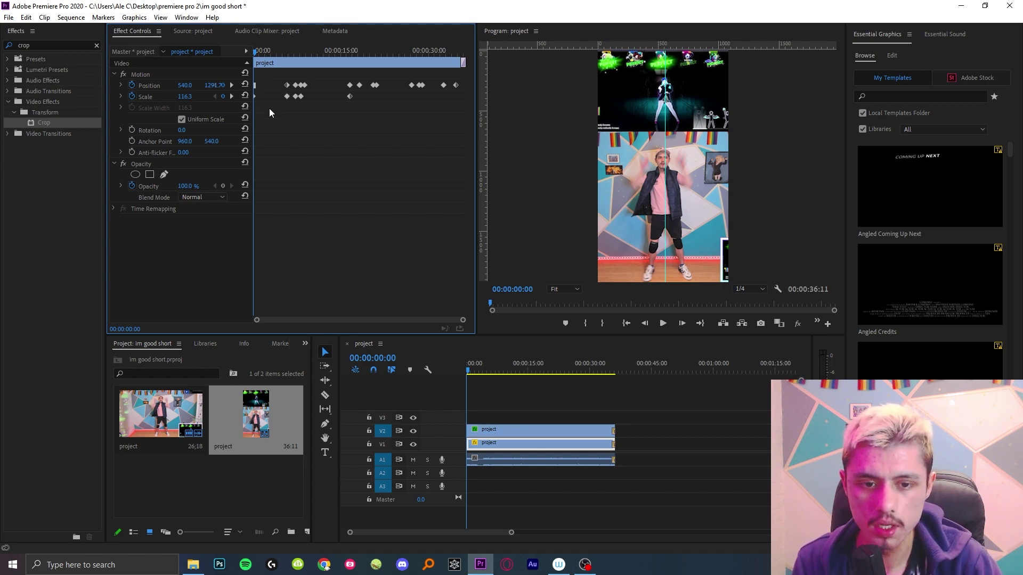
pyautogui.moveTo(270, 51); pyautogui.dragTo(240, 39)
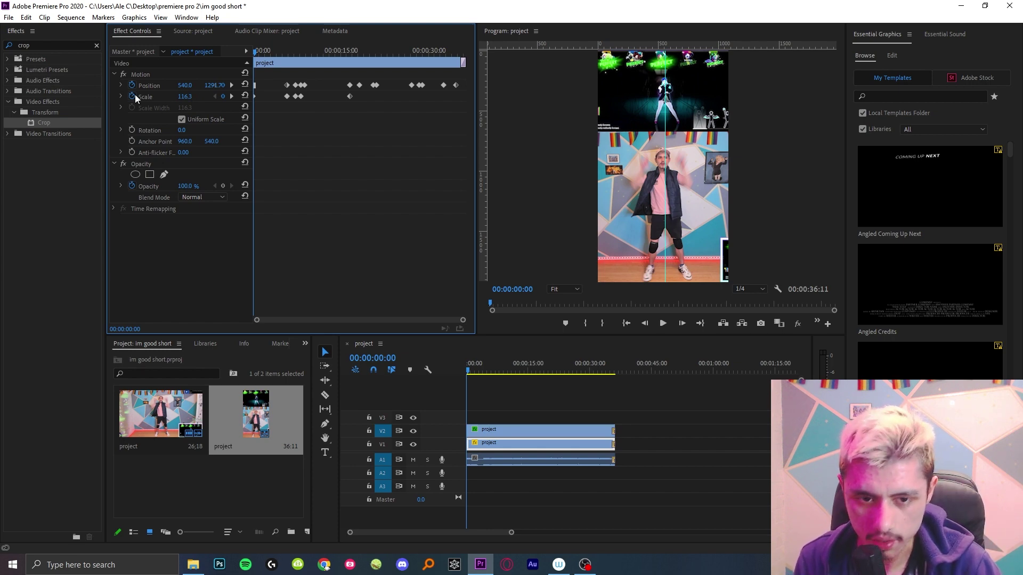
pyautogui.click(589, 367)
pyautogui.press('space')
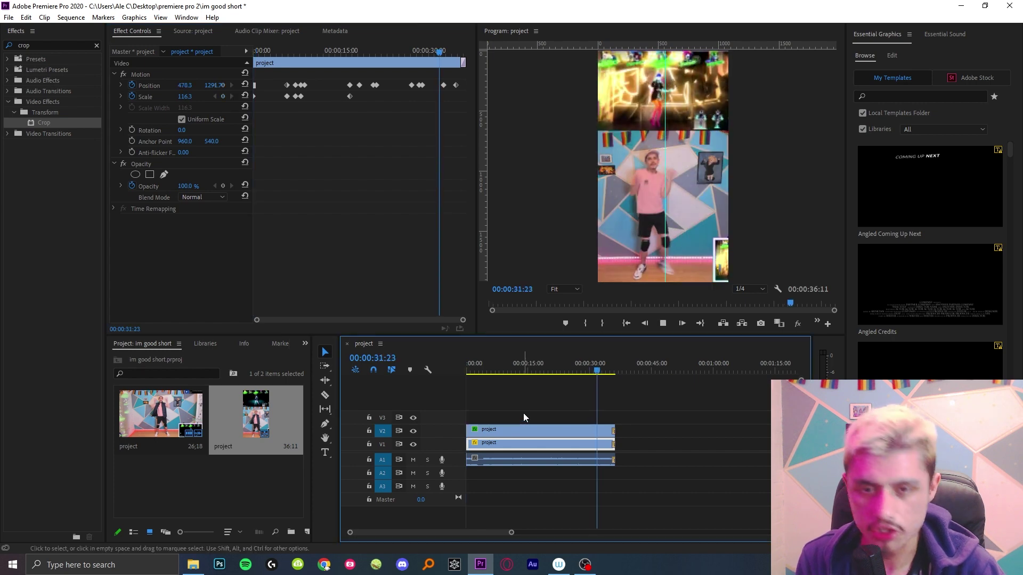